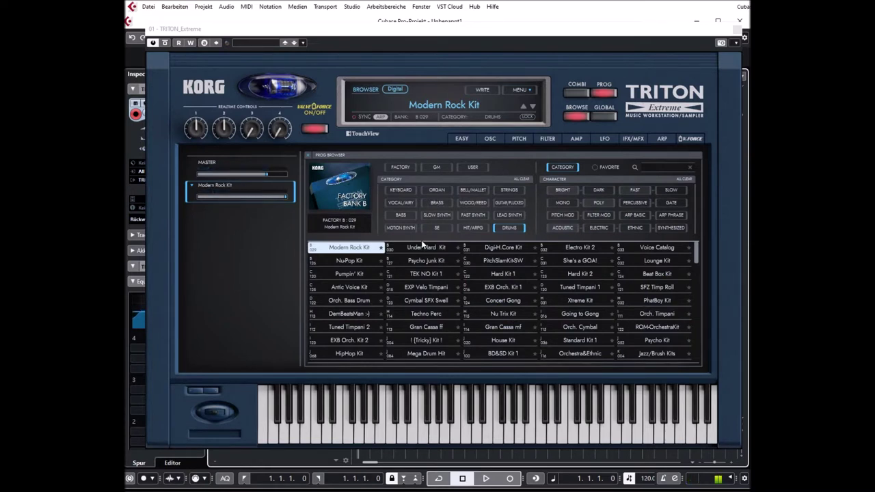
- Audition the drum programs Under Hard Kit, Digi-H.Core Kit, Electro Kit 2 and Voice Catalog from factory bank B
left_click(423, 247)
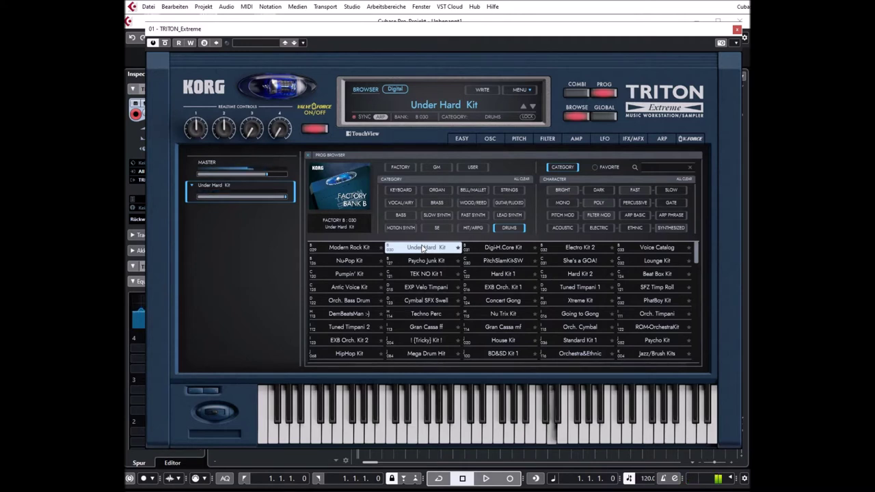
left_click(503, 252)
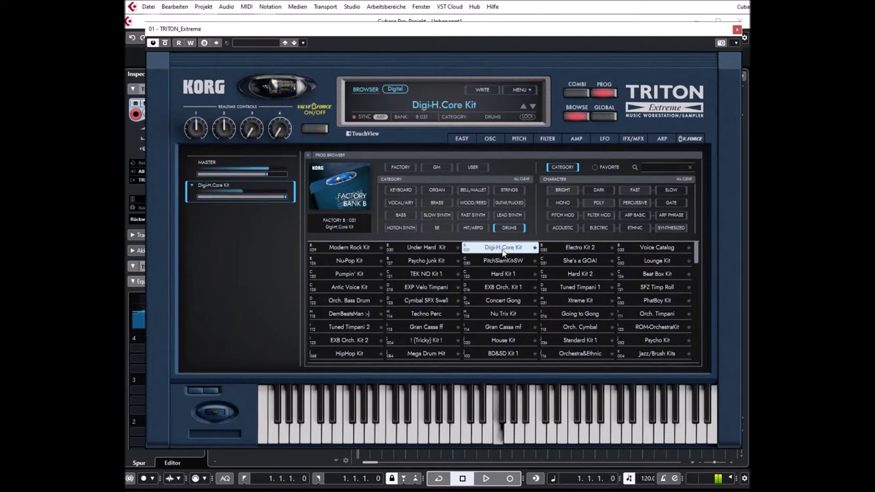
left_click(574, 249)
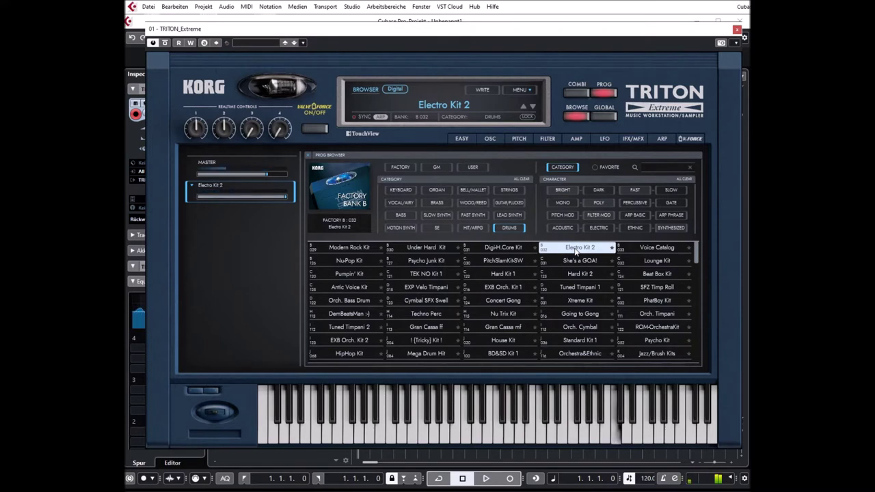
left_click(642, 250)
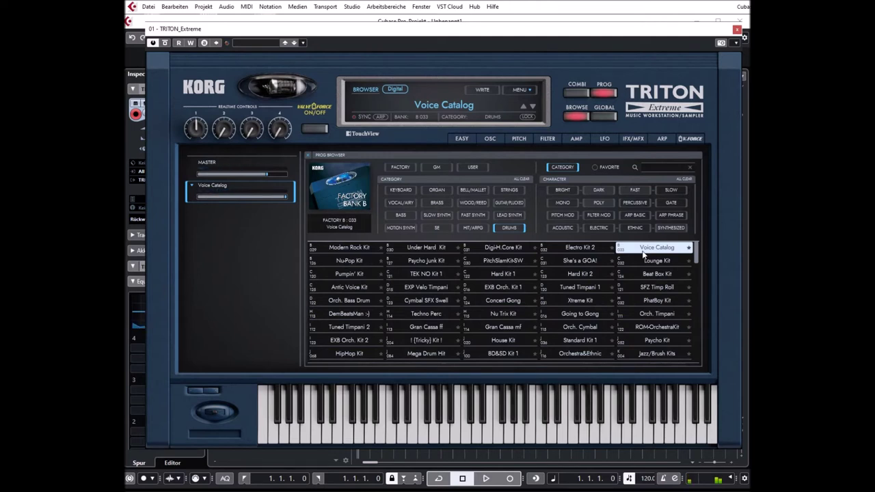
- Audition the drum programs Nu-Pop Kit, Psycho Junk Kit, PitchSlamKit-SW, Hard Kit 2, She's a GOA! and Lounge Kit
left_click(338, 260)
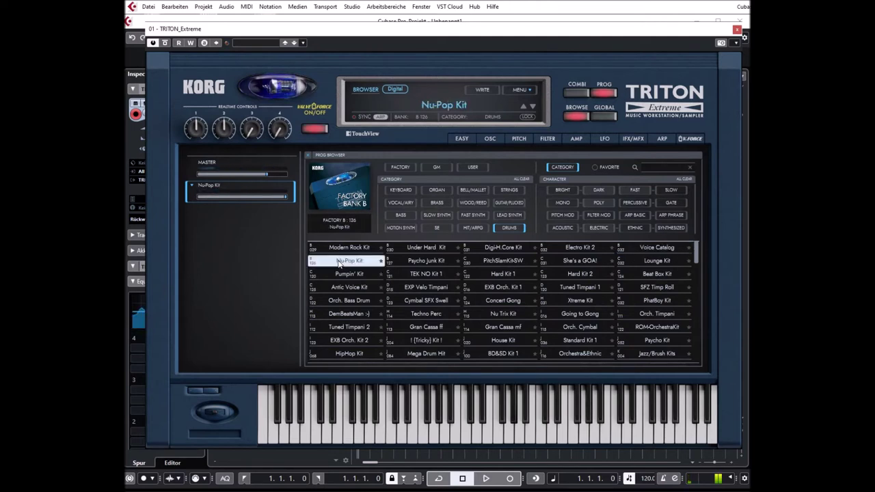
left_click(425, 264)
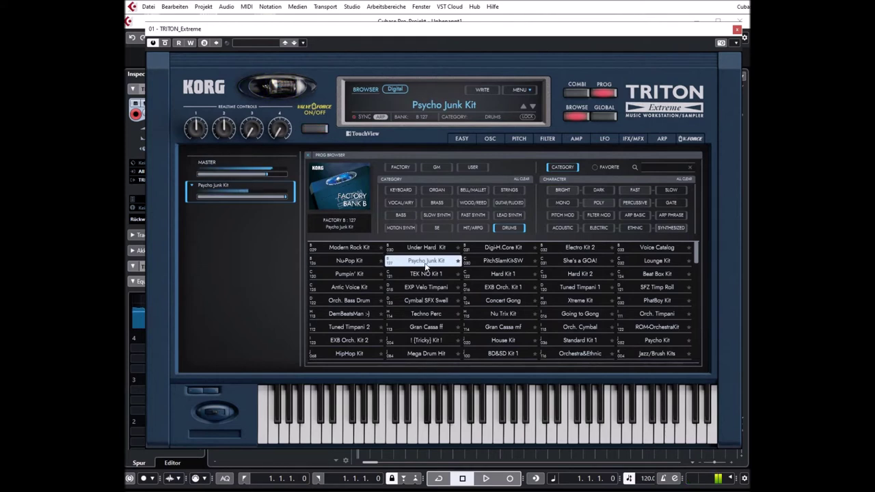
left_click(496, 262)
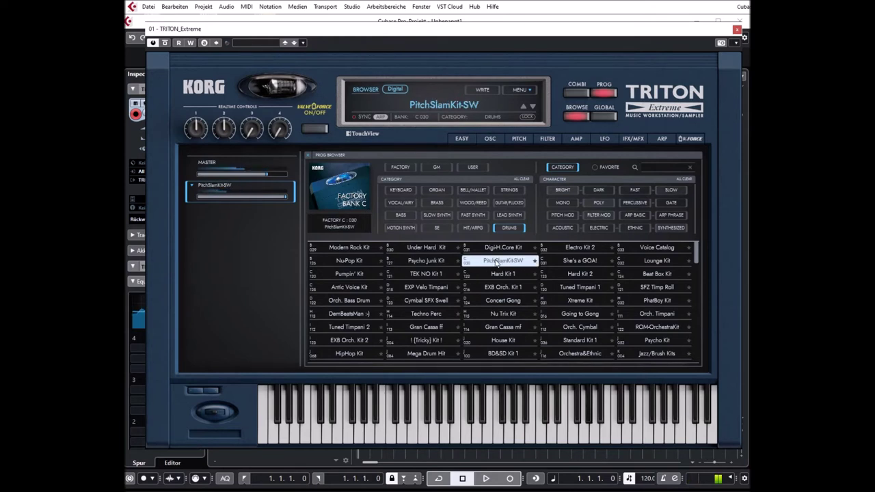
left_click(573, 274)
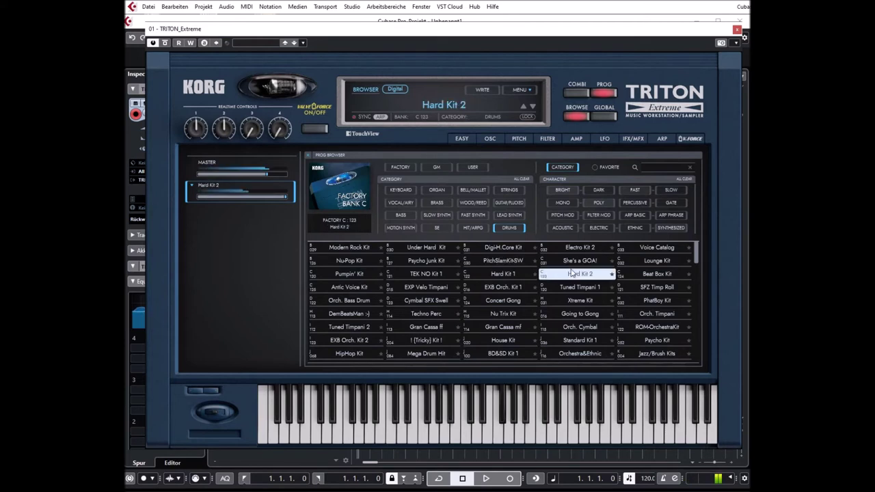
left_click(575, 264)
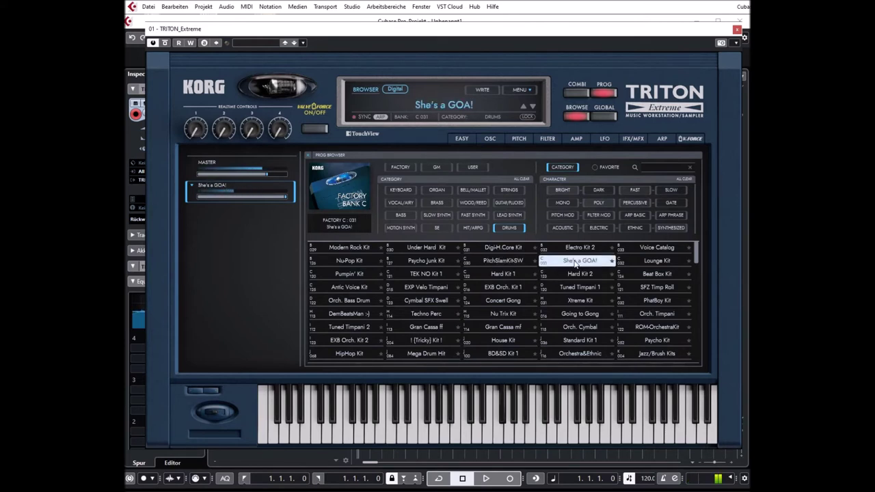
left_click(673, 261)
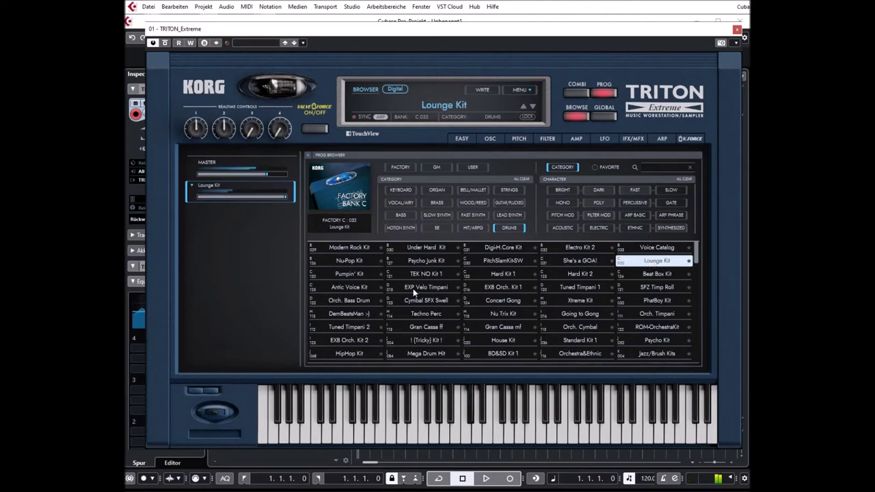
- Audition Pumpin' Kit and the orchestral programs EXP Velo Timpani, EXB Orch. Kit 1, Tuned Timpani 1 and SFZ Timp Roll
left_click(350, 277)
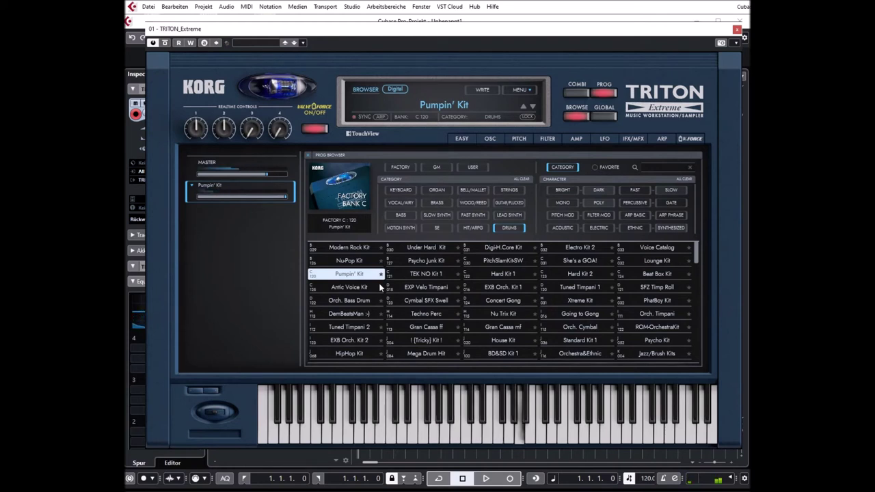
left_click(426, 287)
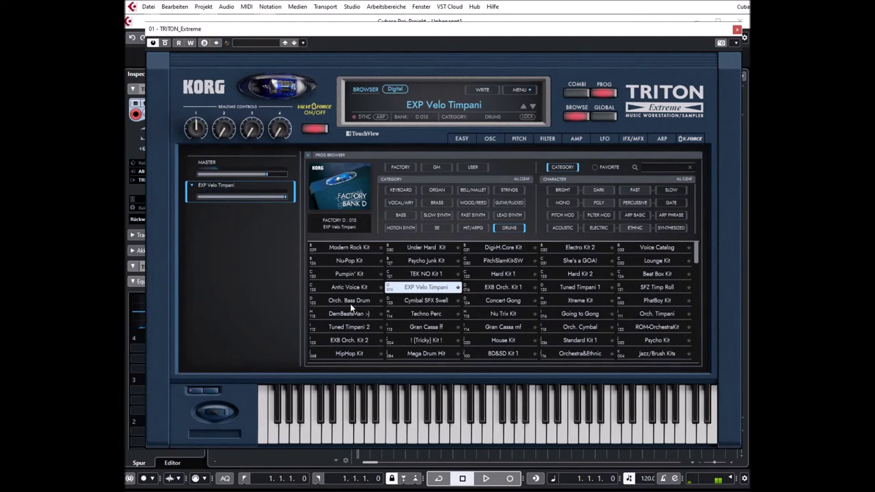
left_click(507, 291)
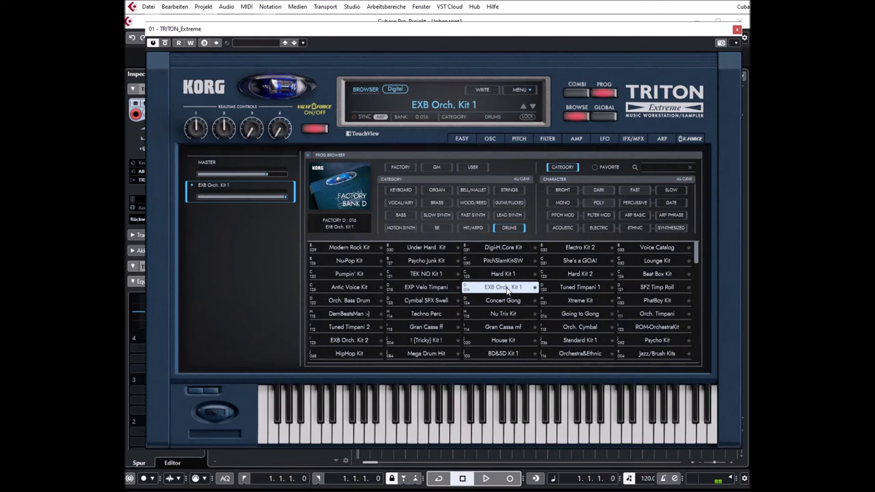
left_click(581, 288)
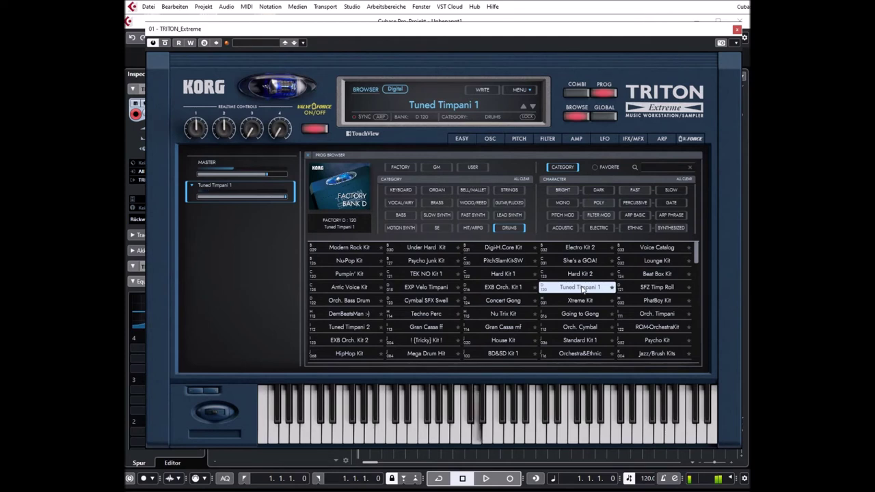
left_click(649, 286)
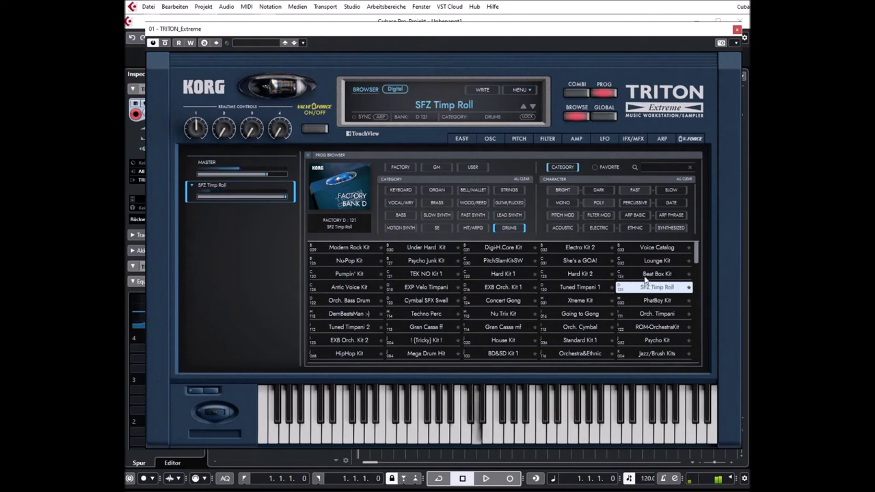
- Audition the drum programs Hard Kit 2, Beat Box Kit, Hard Kit 1, TEK NO Kit 1, Antic Voice Kit and Techno Perc
left_click(580, 274)
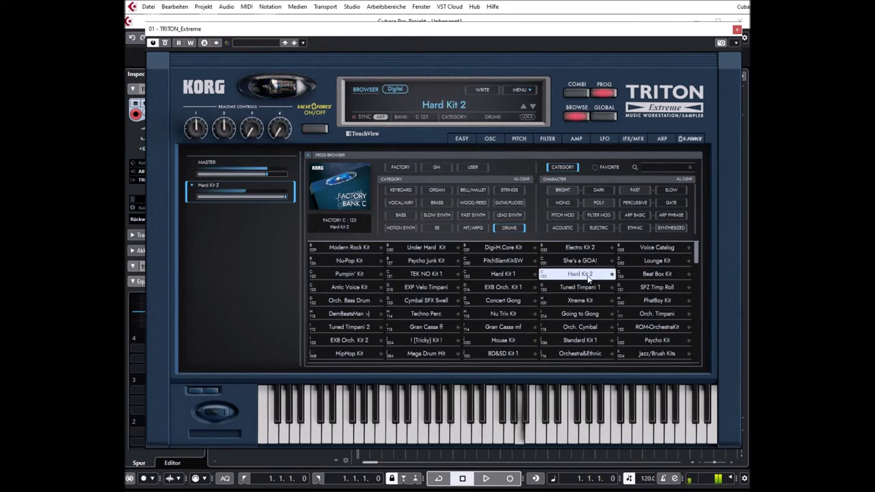
left_click(655, 273)
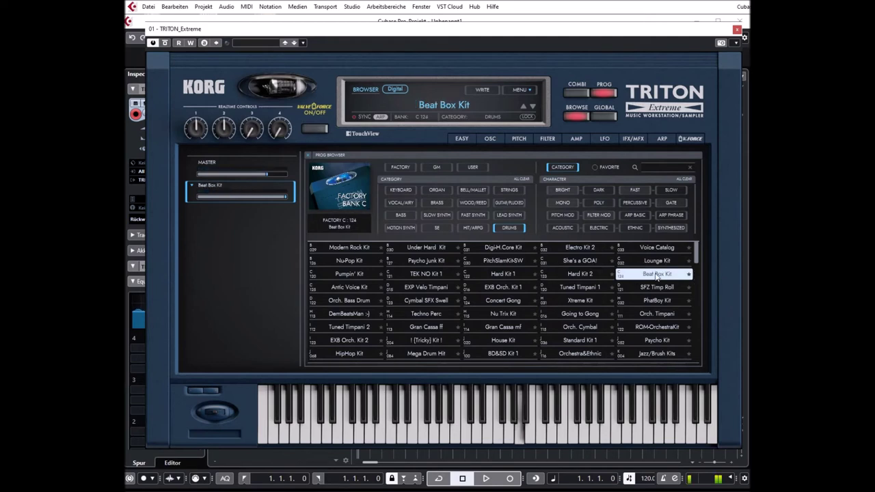
left_click(500, 275)
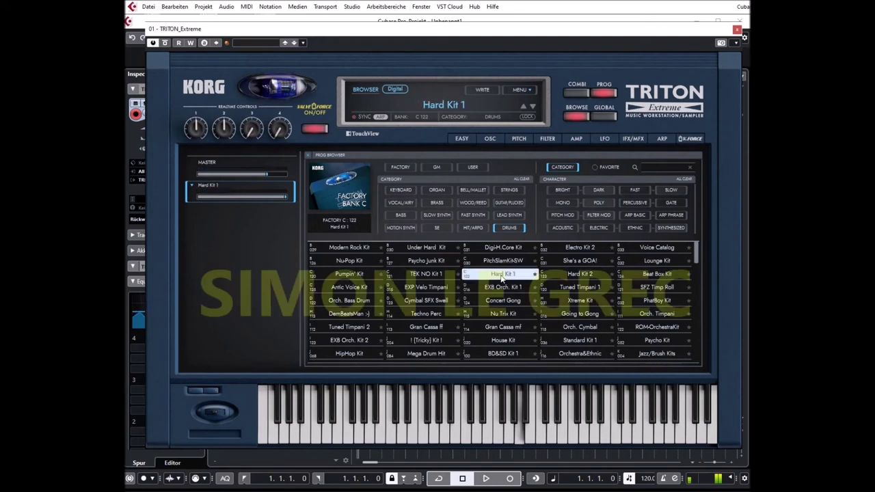
left_click(428, 274)
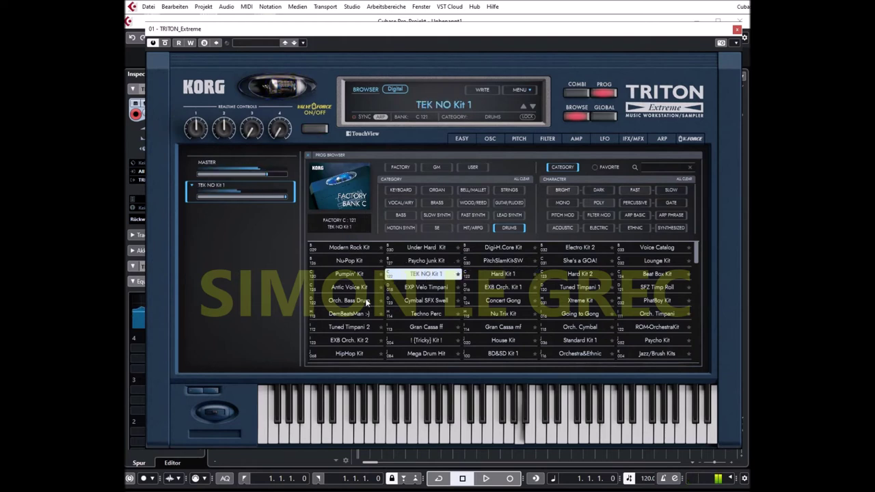
left_click(348, 288)
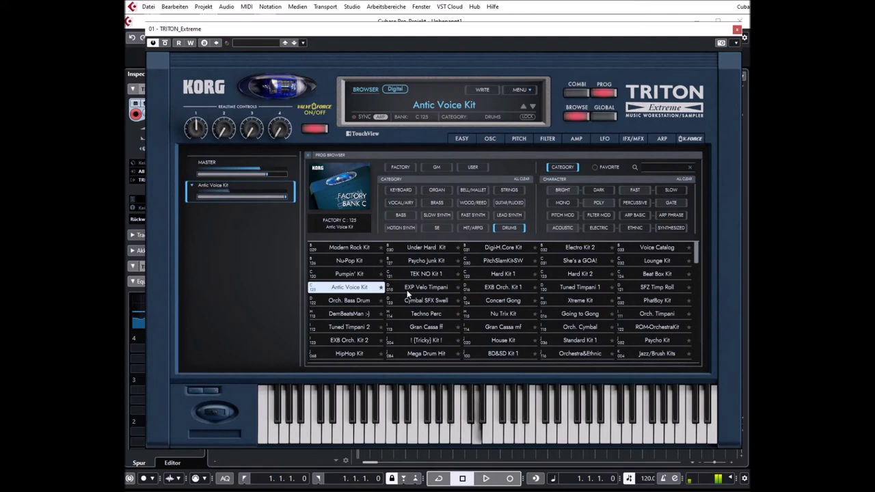
left_click(421, 316)
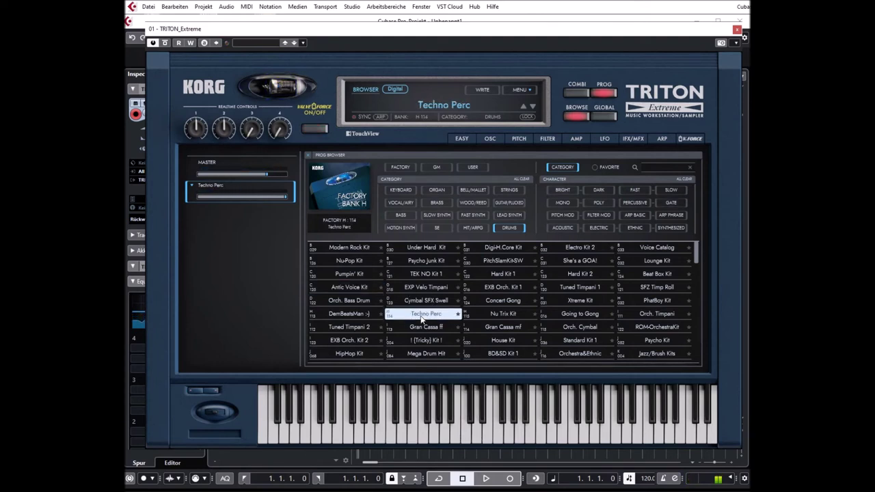
- Audition the drum programs EXB Orch. Kit 2, ! {Tricky} Kit !, House Kit, Standard Kit 1 and Psycho Kit
scroll(430, 316, "down", 1)
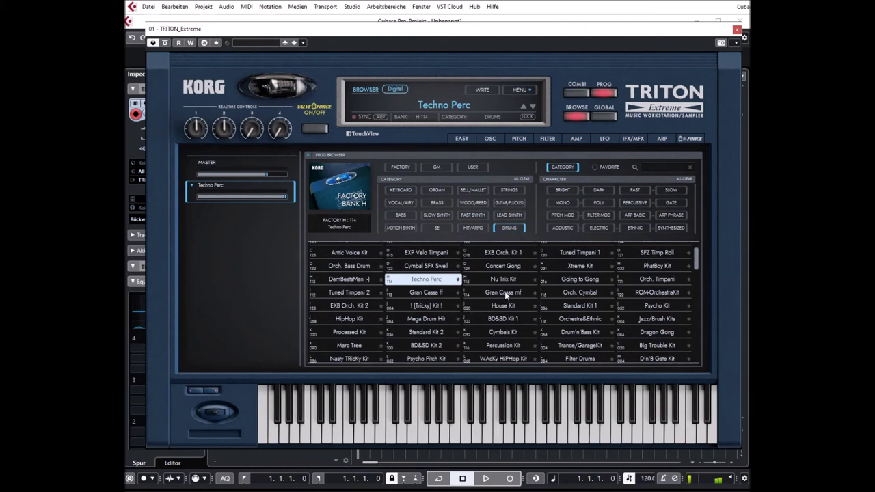
left_click(357, 307)
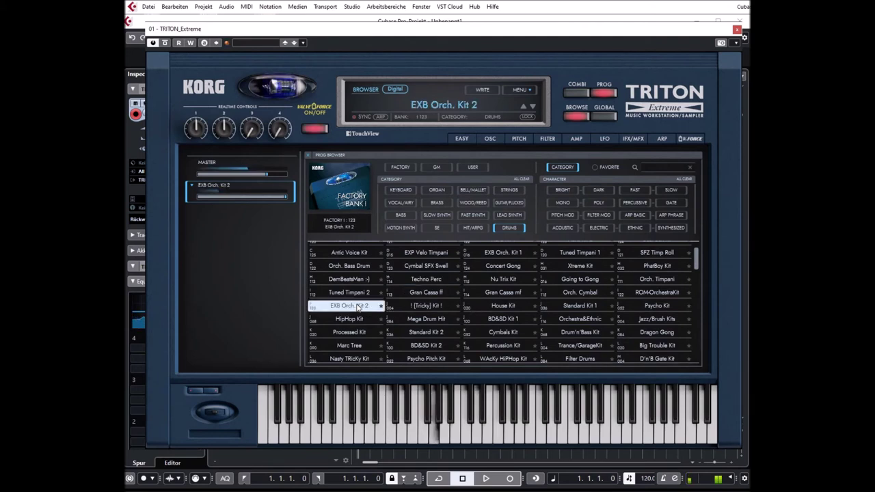
left_click(429, 308)
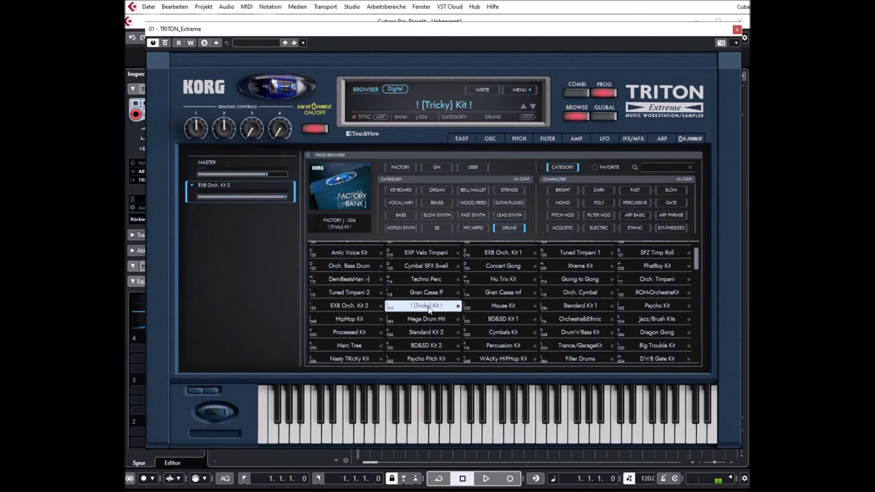
left_click(503, 306)
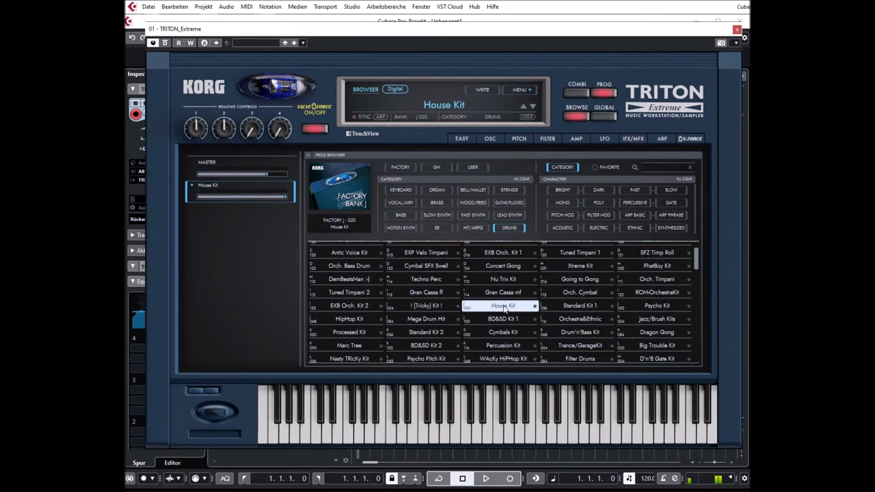
left_click(575, 311)
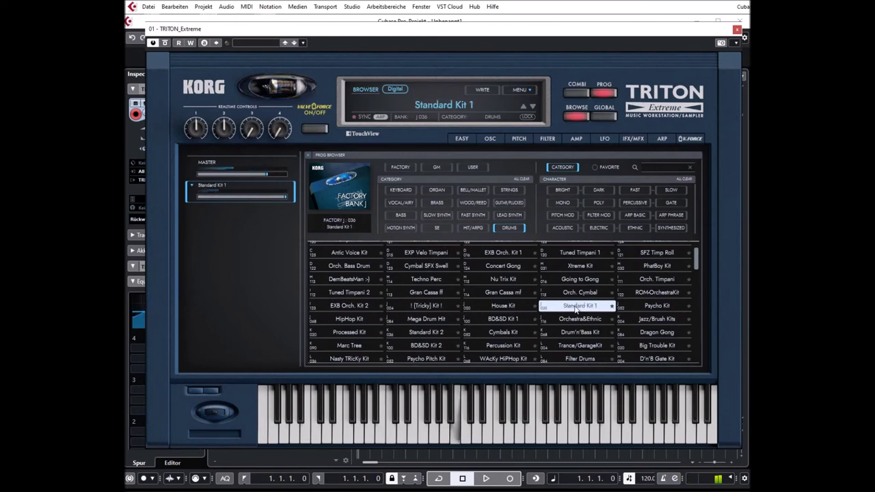
scroll(576, 307, "down", 1)
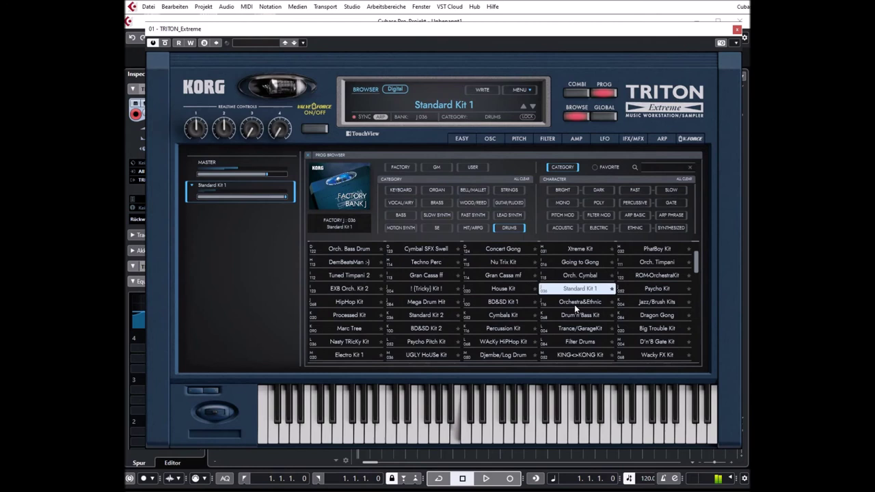
left_click(655, 289)
- Audition the drum programs HipHop Kit, Mega Drum Hit, Orchestra&Ethnic and Jazz/Brush Kits
scroll(469, 307, "down", 1)
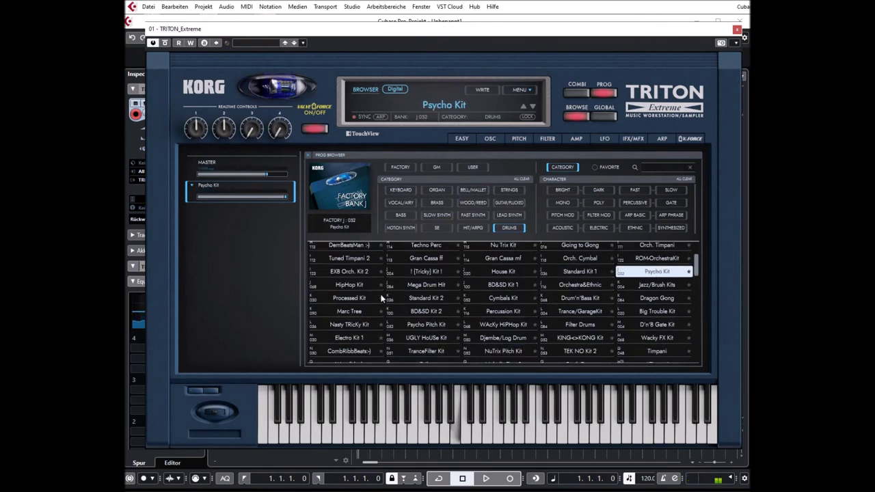
left_click(346, 286)
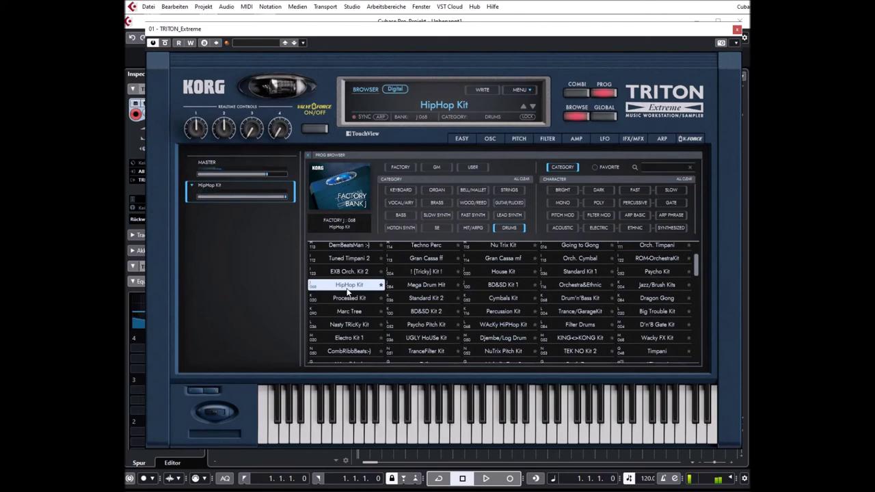
left_click(423, 287)
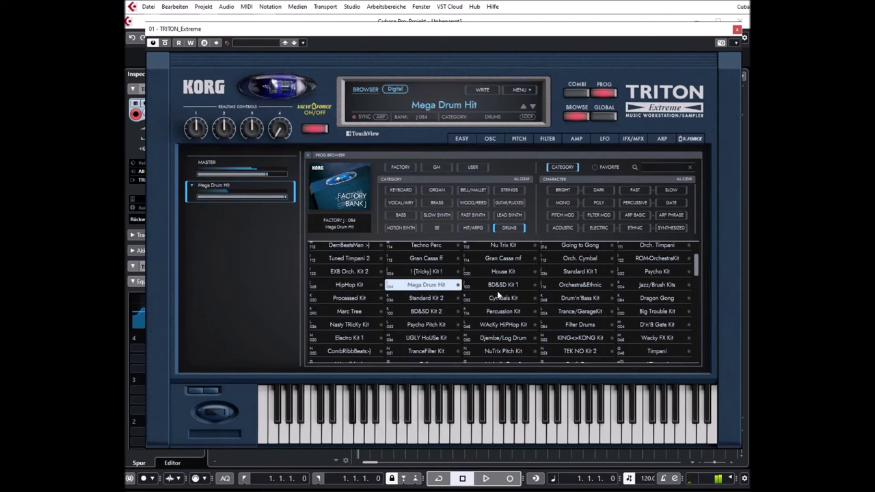
left_click(581, 285)
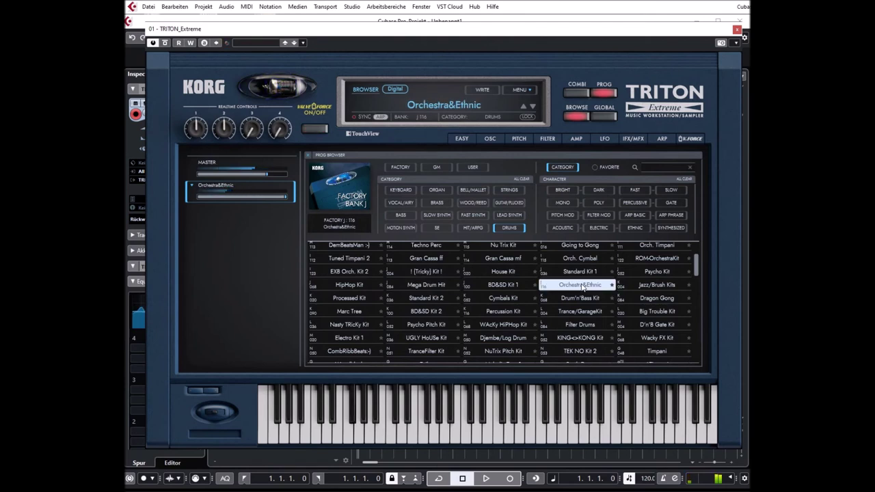
left_click(662, 287)
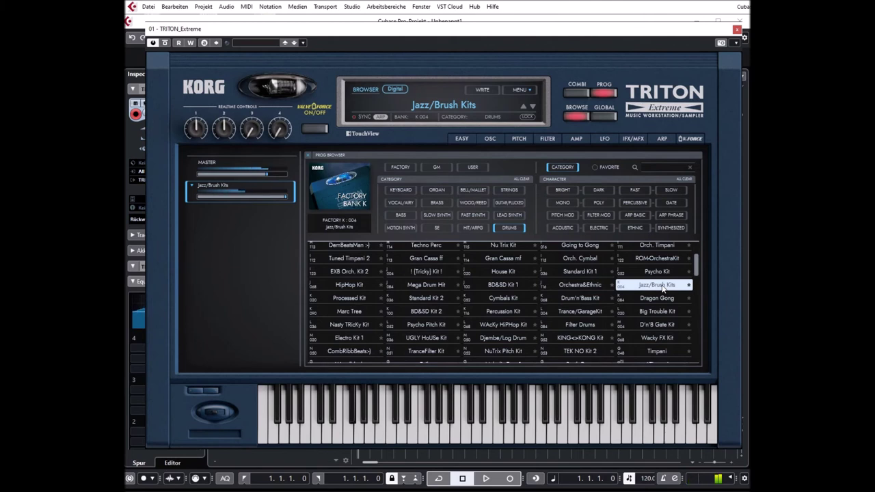
- Audition the drum programs Drum'n'Bass Kit, Standard Kit 2 and Nasty TRicKy Kit
left_click(586, 302)
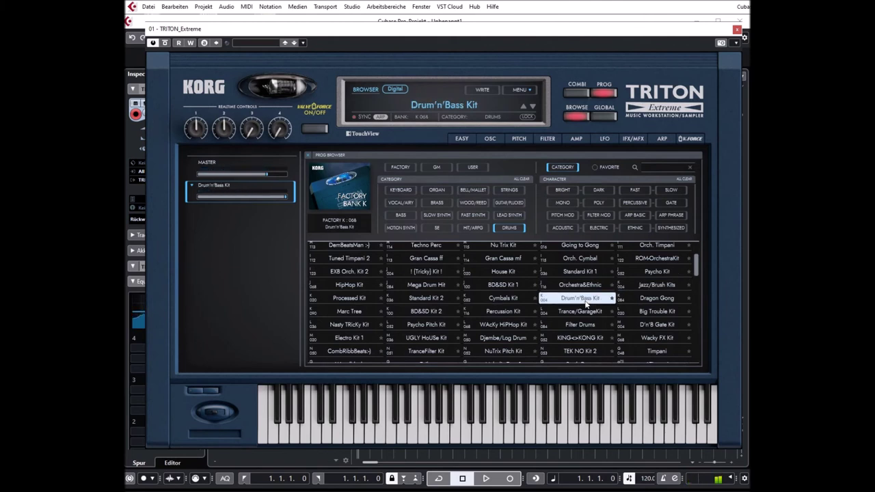
left_click(416, 298)
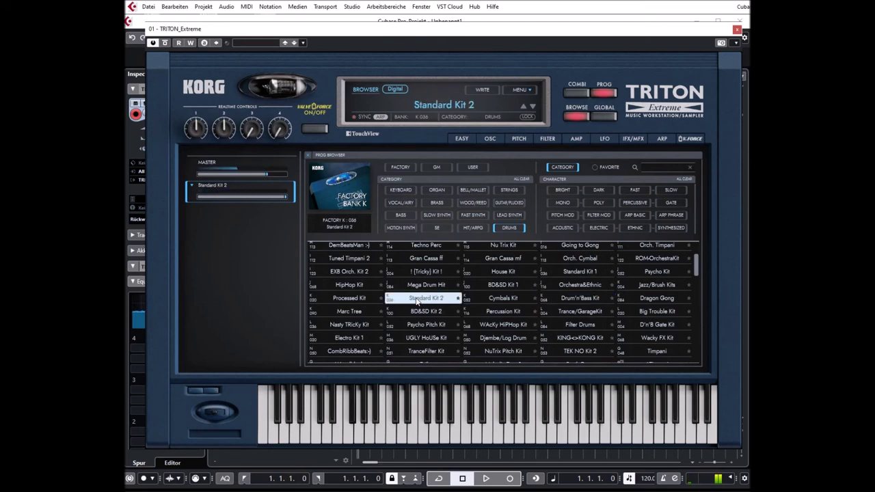
left_click(354, 327)
scroll(445, 304, "down", 1)
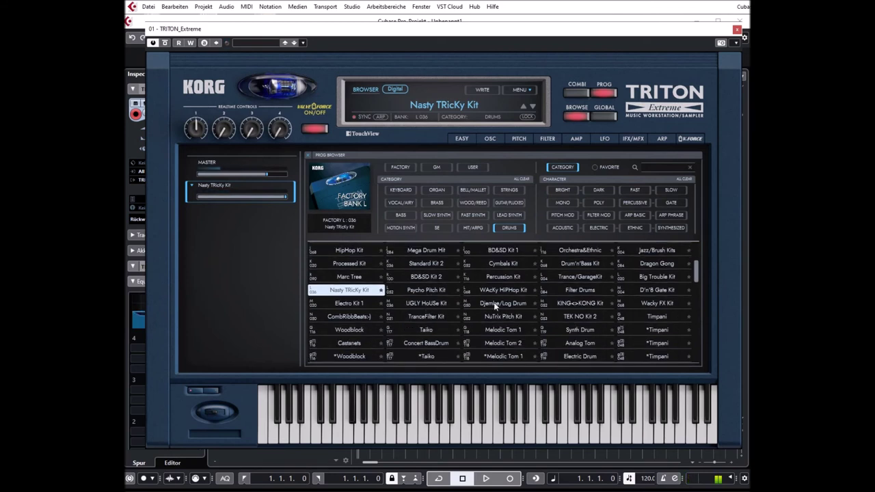
- Audition the drum programs WAcKy HiPHop Kit, KING<>KONG Kit, TranceFilter Kit and Electro Kit 1
left_click(504, 290)
scroll(506, 290, "down", 1)
left_click(576, 270)
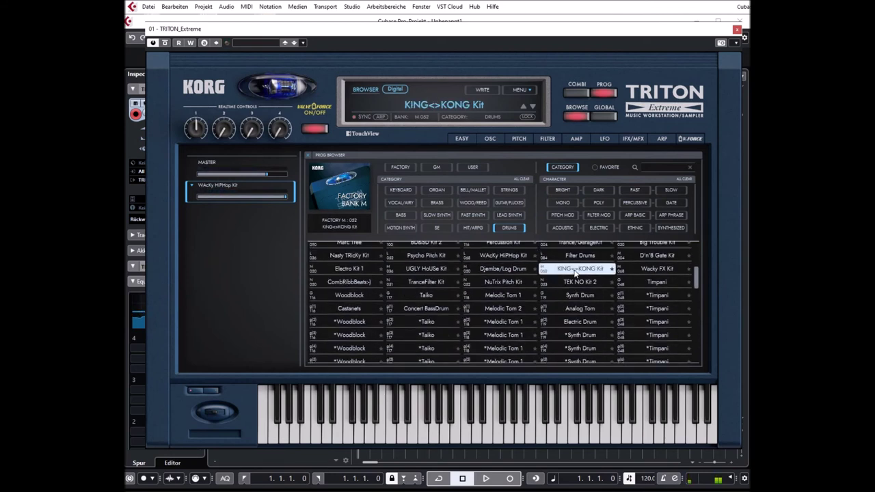
left_click(421, 283)
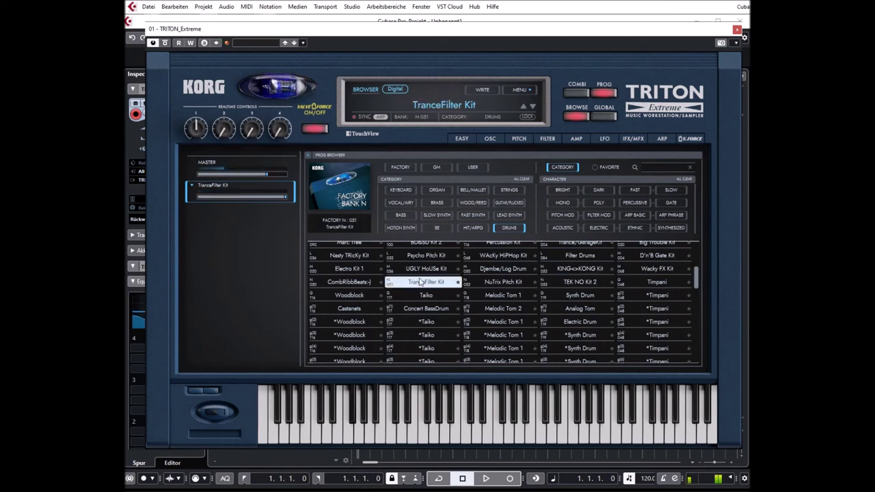
left_click(353, 270)
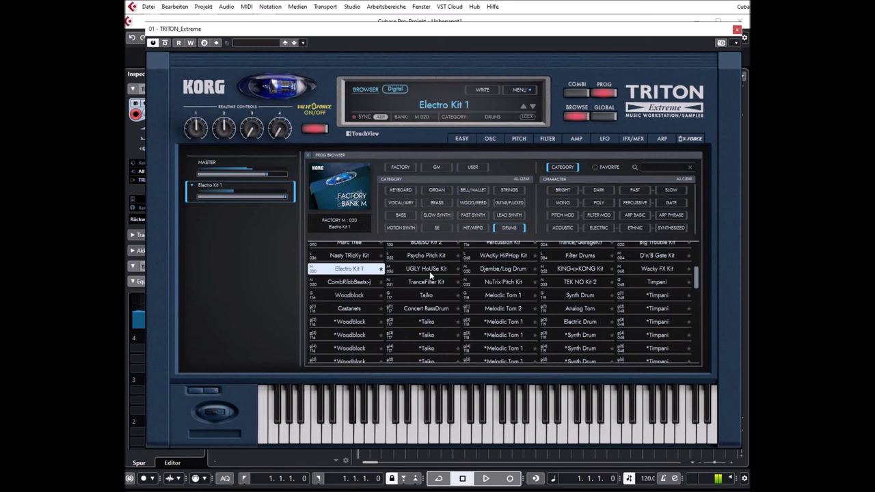
- Audition the drum programs NuTrix Pitch Kit, Wacky FX Kit, D'n'B Gate Kit and TEK NO Kit 2
left_click(504, 286)
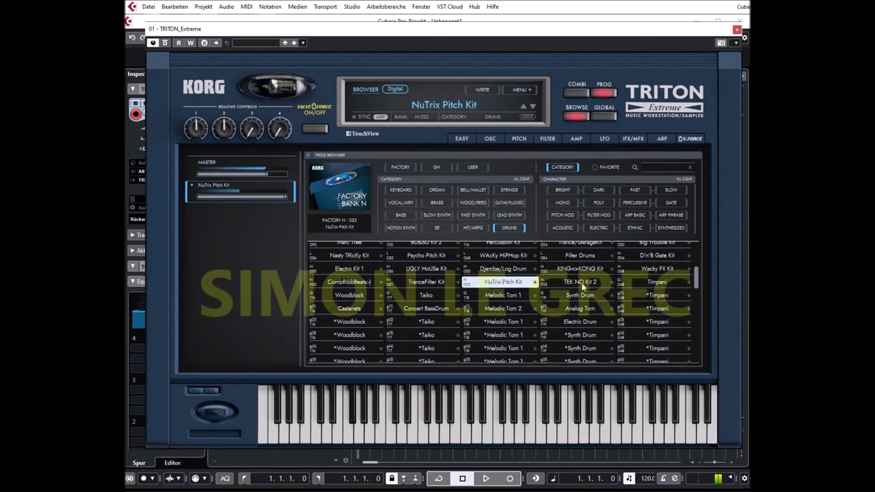
left_click(643, 268)
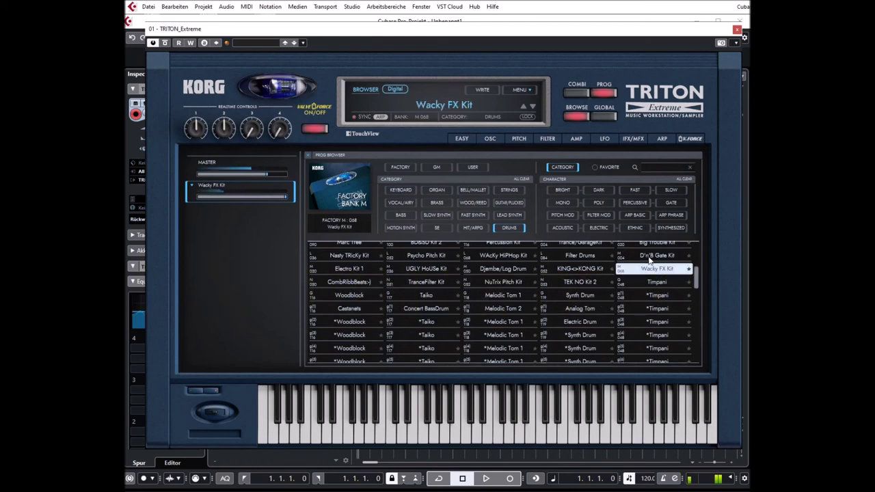
left_click(650, 256)
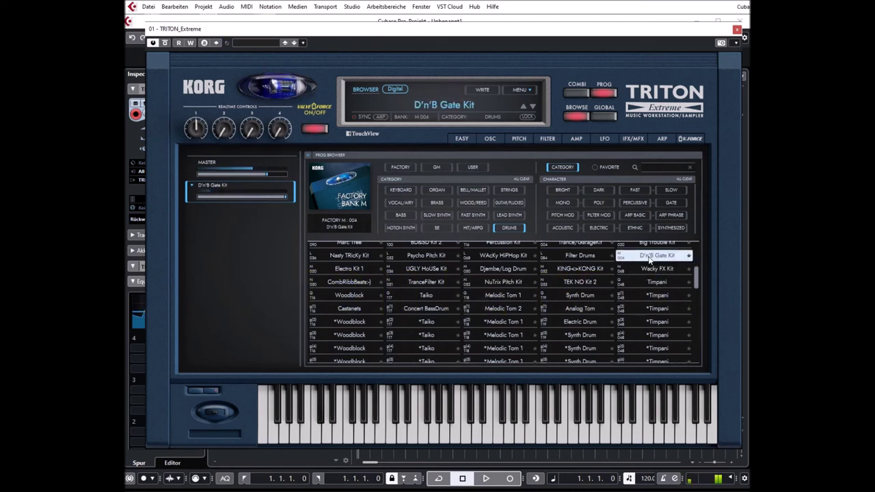
left_click(572, 280)
- Audition the GM drum bank programs ROOM 010, POWER 019, STANDARD 002, BRUSH 046 and STANDARD 069
left_click_drag(697, 280, 698, 309)
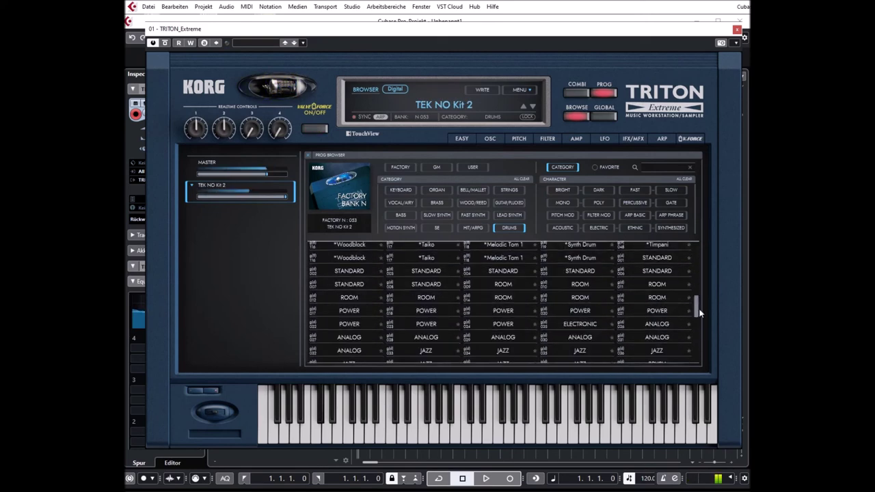
left_click(579, 285)
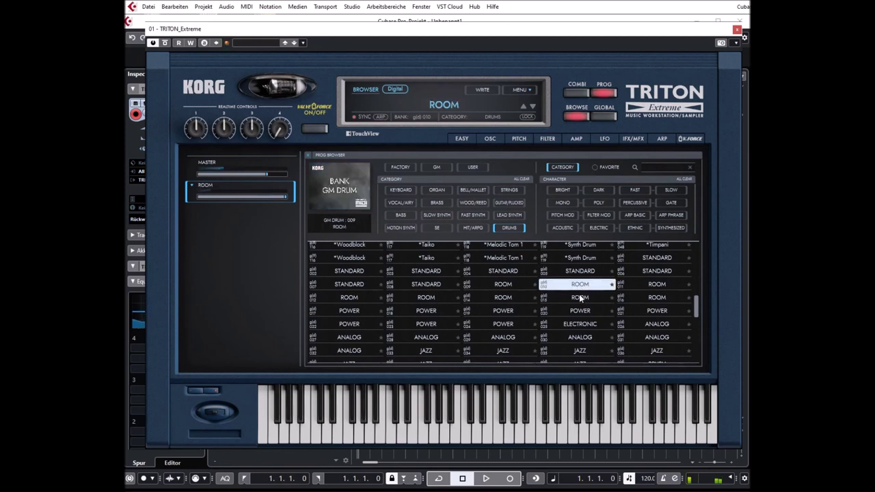
left_click(504, 312)
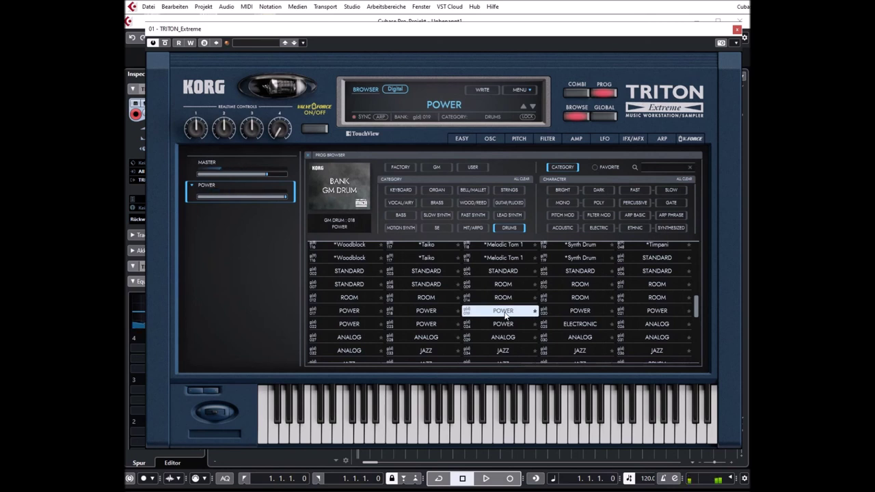
left_click(347, 272)
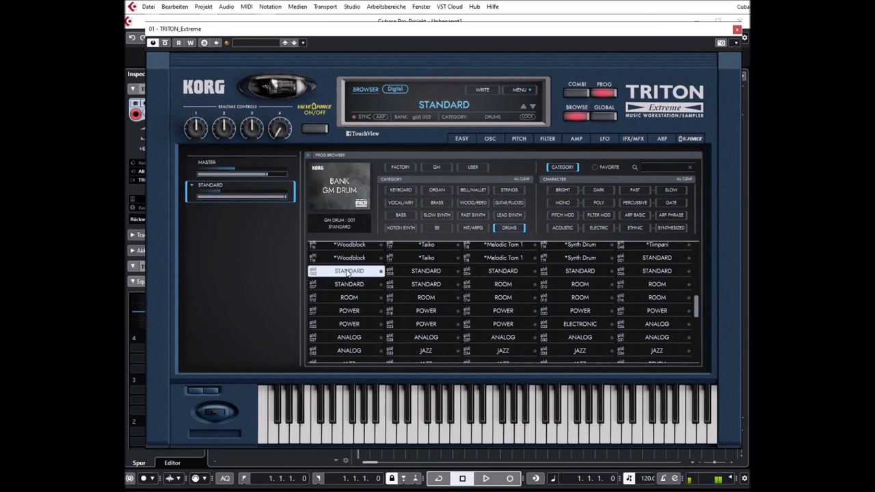
left_click_drag(694, 305, 695, 324)
left_click(657, 259)
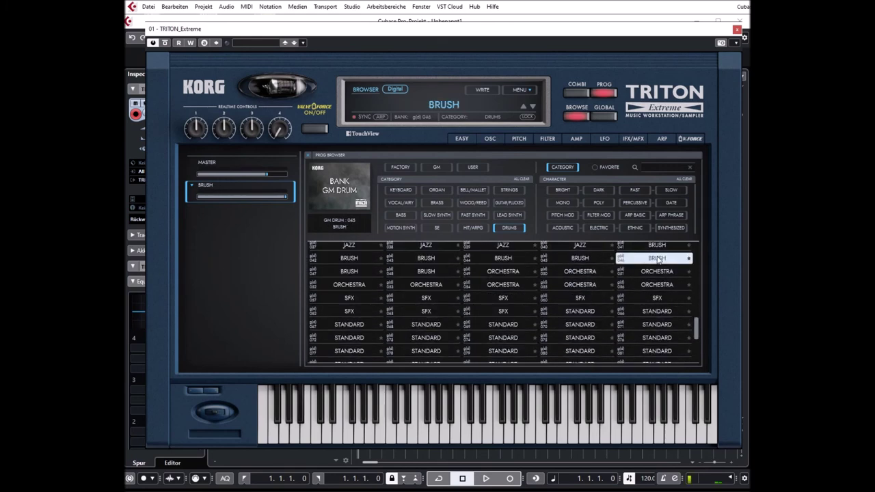
left_click(502, 325)
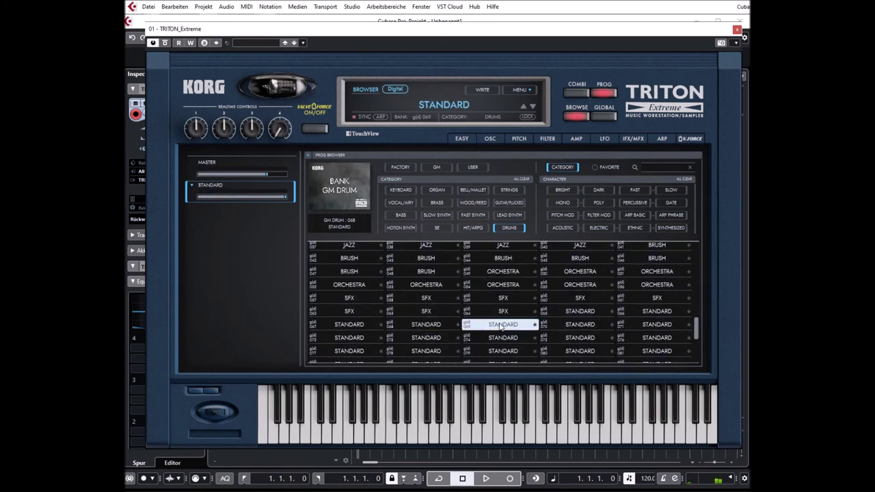